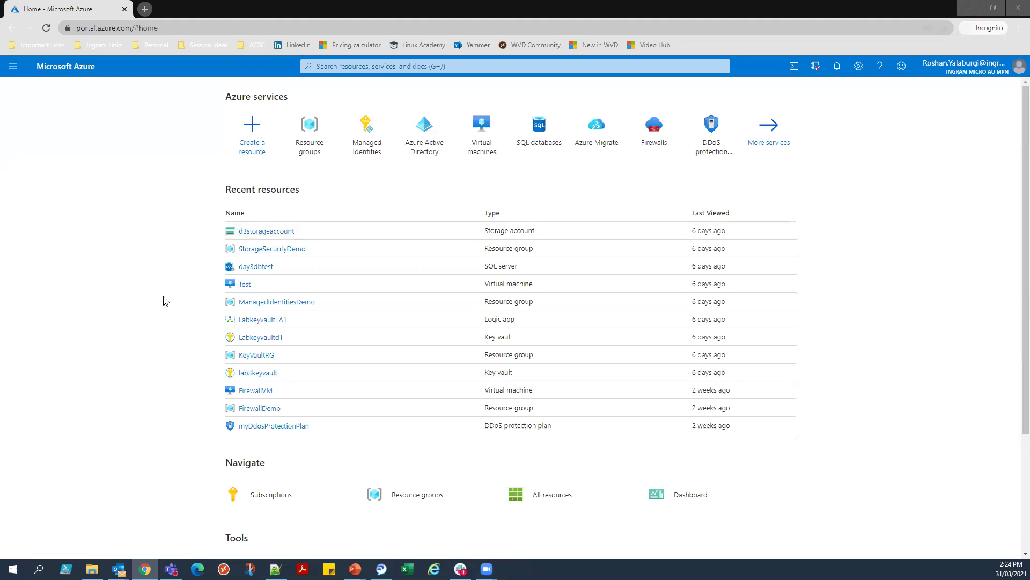
View the monitoring key metrics of the CloudMe-DC virtual machine for the last 7 days.
left_click(492, 155)
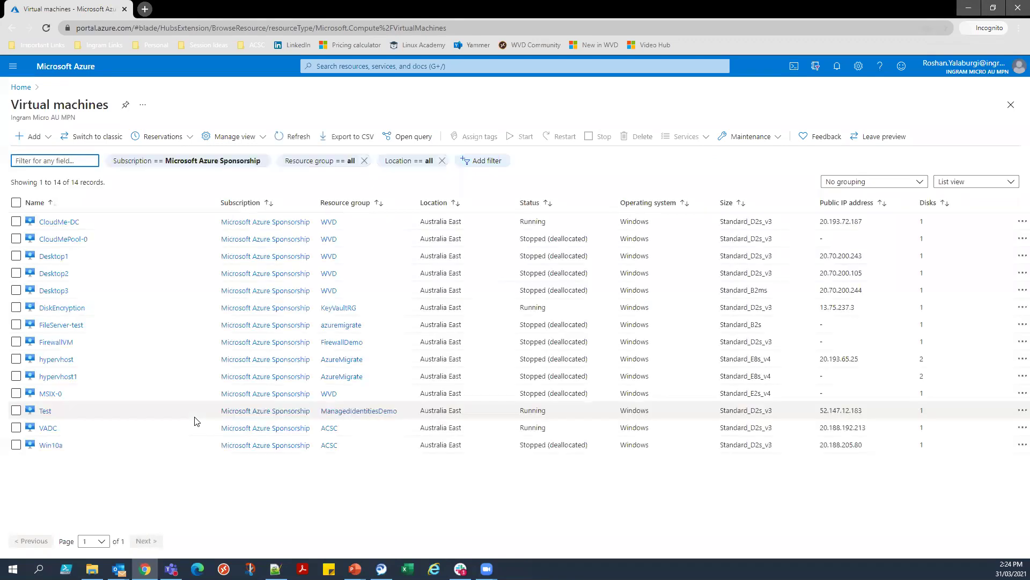
left_click(67, 223)
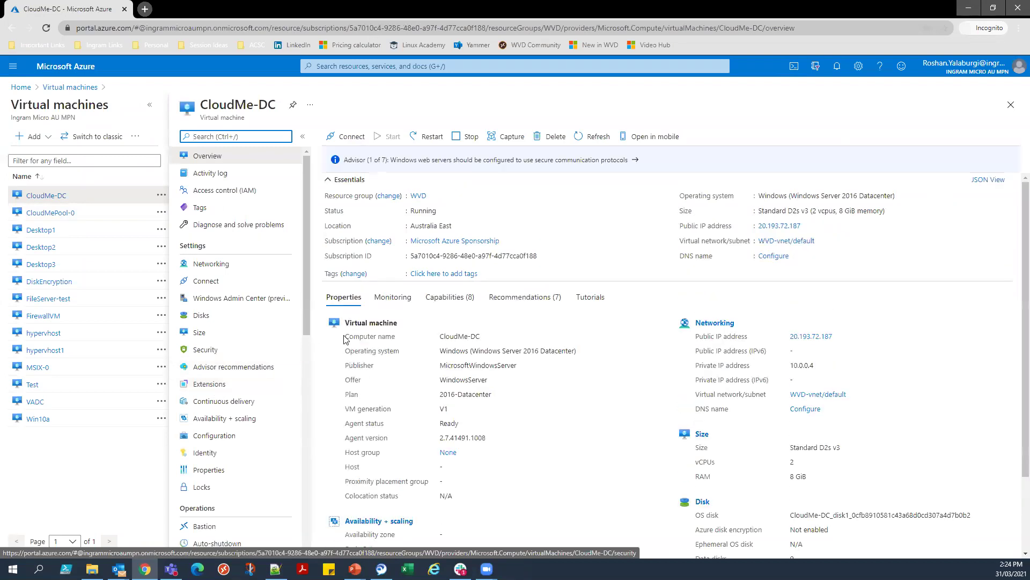
left_click(398, 295)
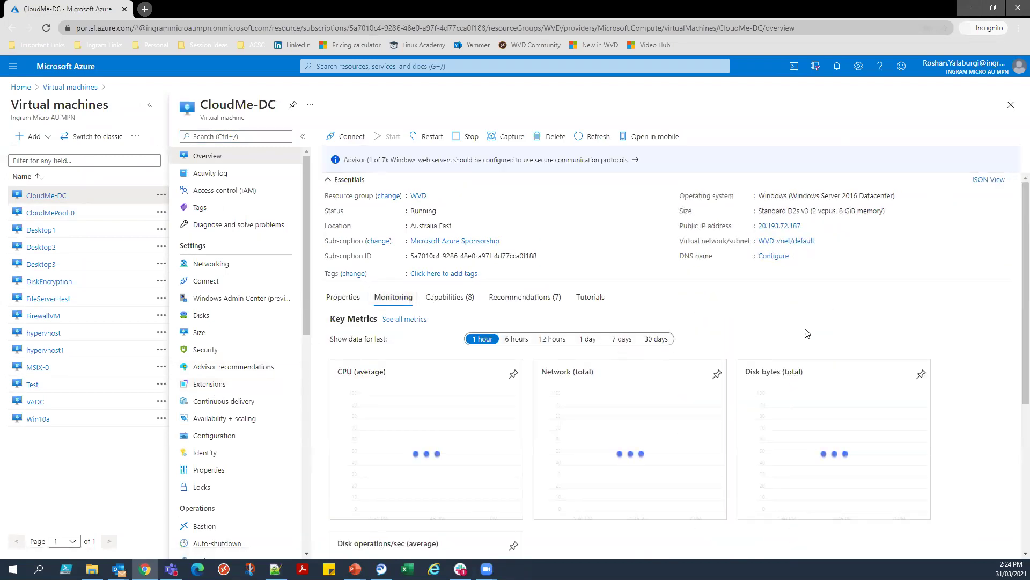
scroll(966, 334, "down", 2)
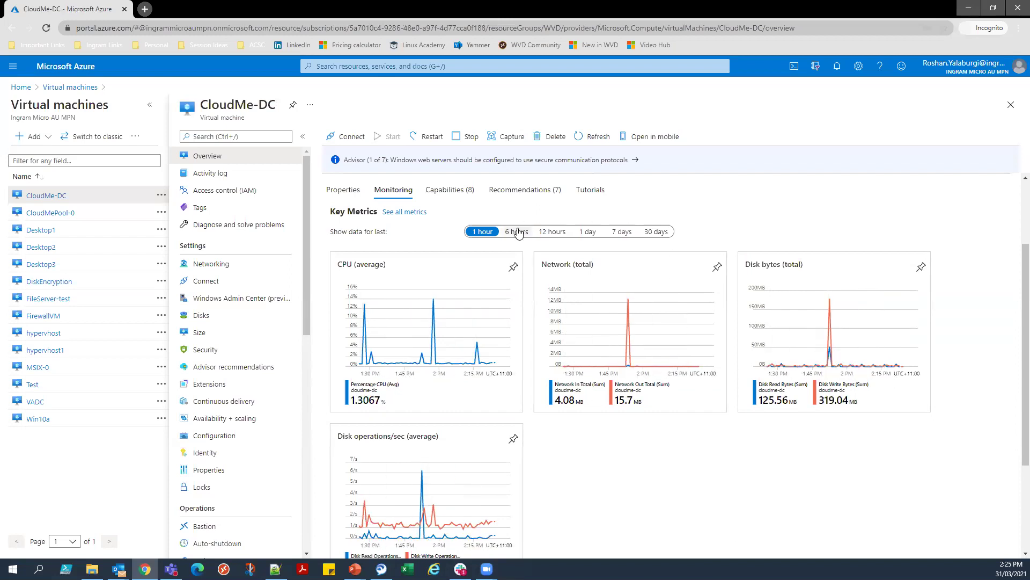
left_click(608, 232)
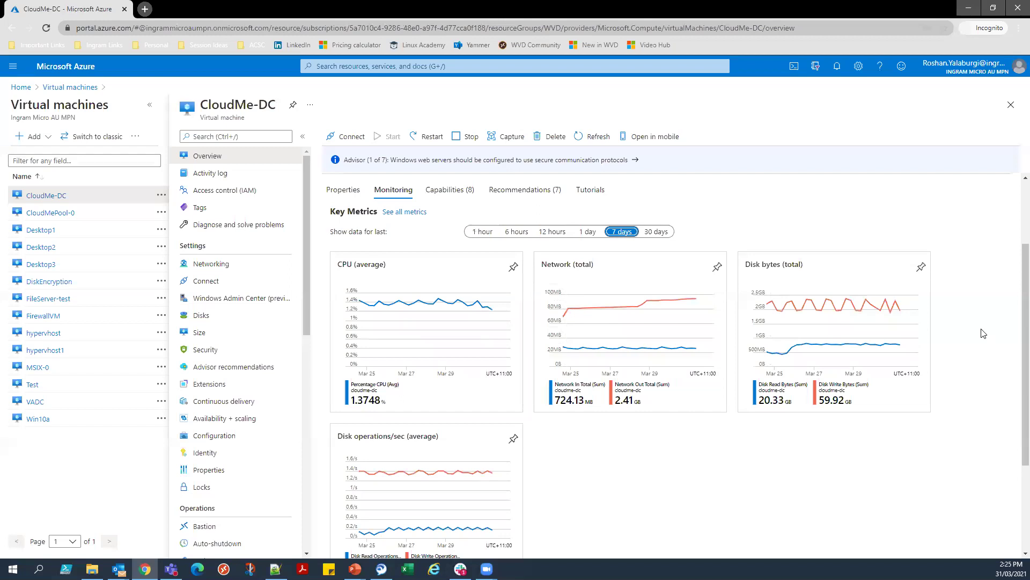
Open all metrics for CloudMe-DC and chart the Network Out Total metric from the Virtual Machine Host namespace.
left_click(417, 220)
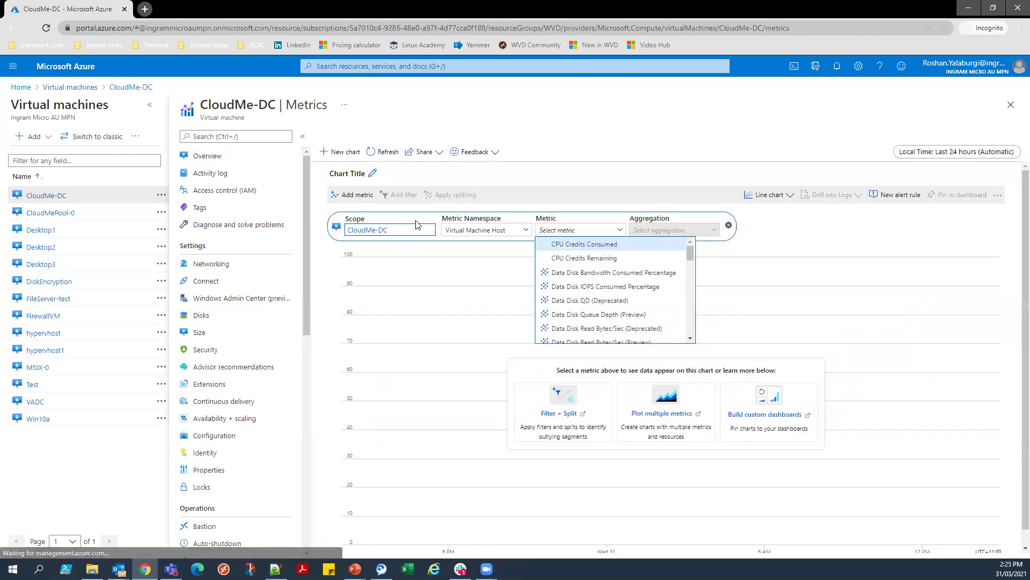
scroll(617, 297, "down", 5)
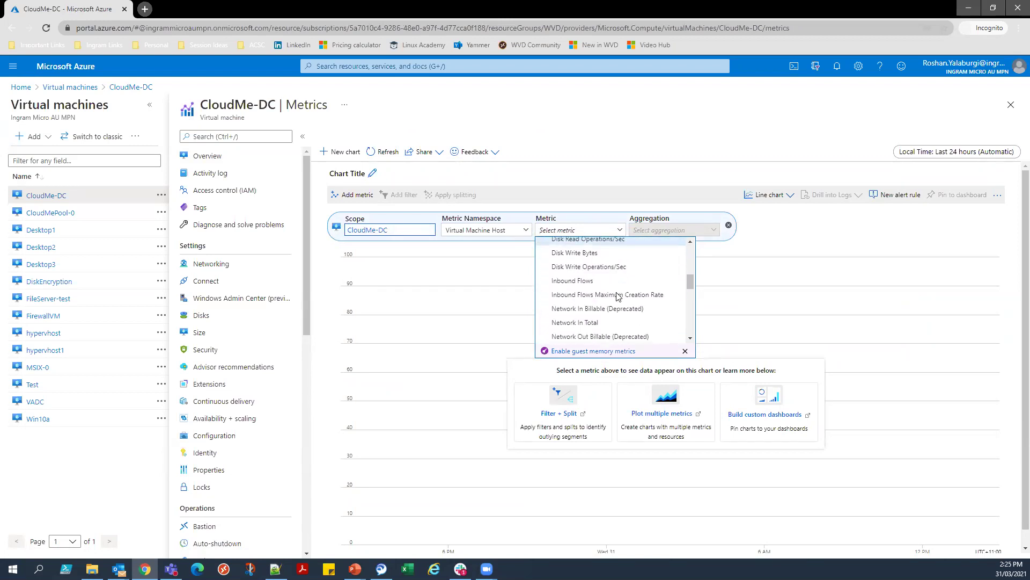
scroll(617, 297, "down", 2)
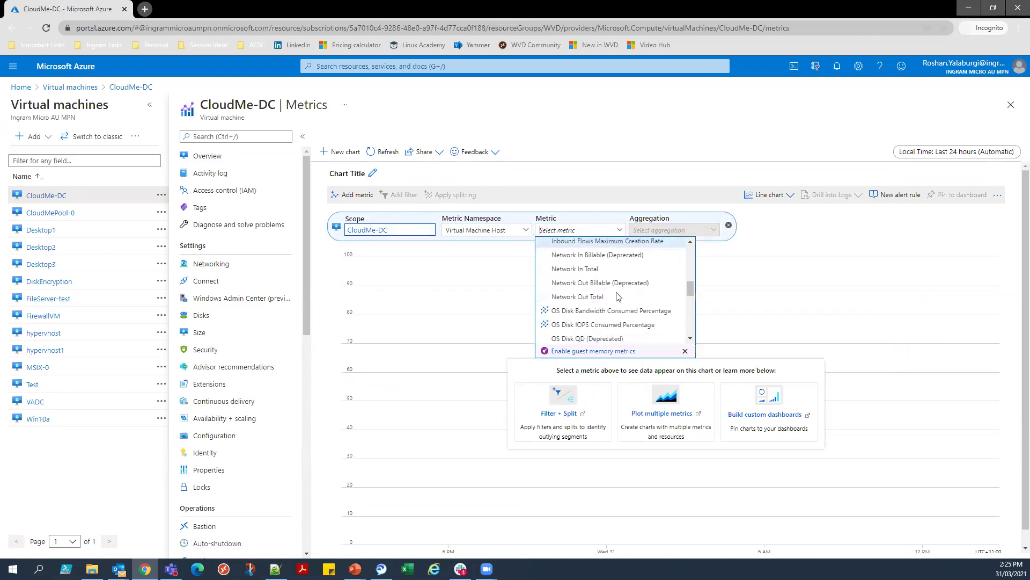
scroll(617, 297, "down", 2)
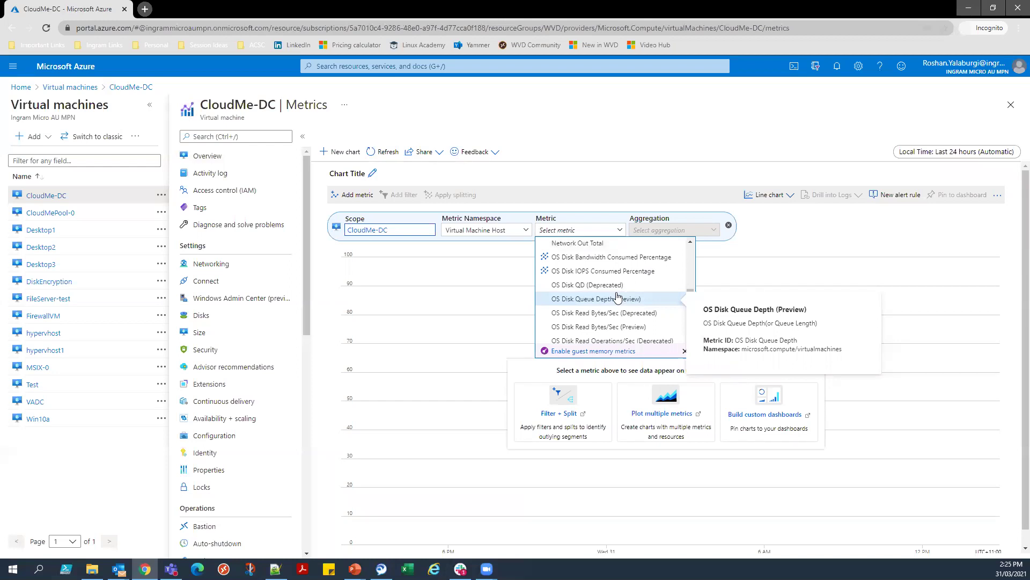
scroll(617, 298, "up", 2)
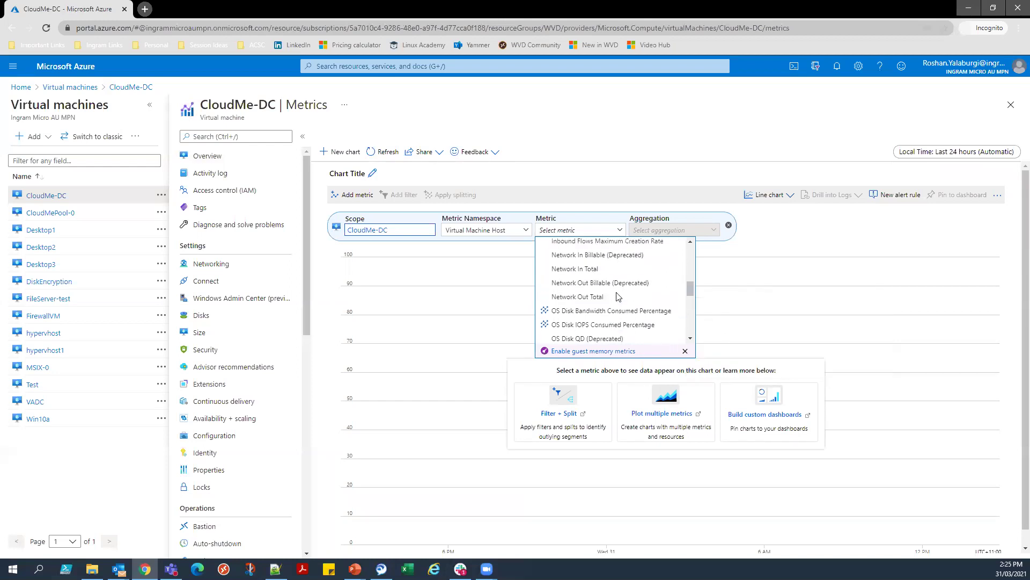
left_click(598, 296)
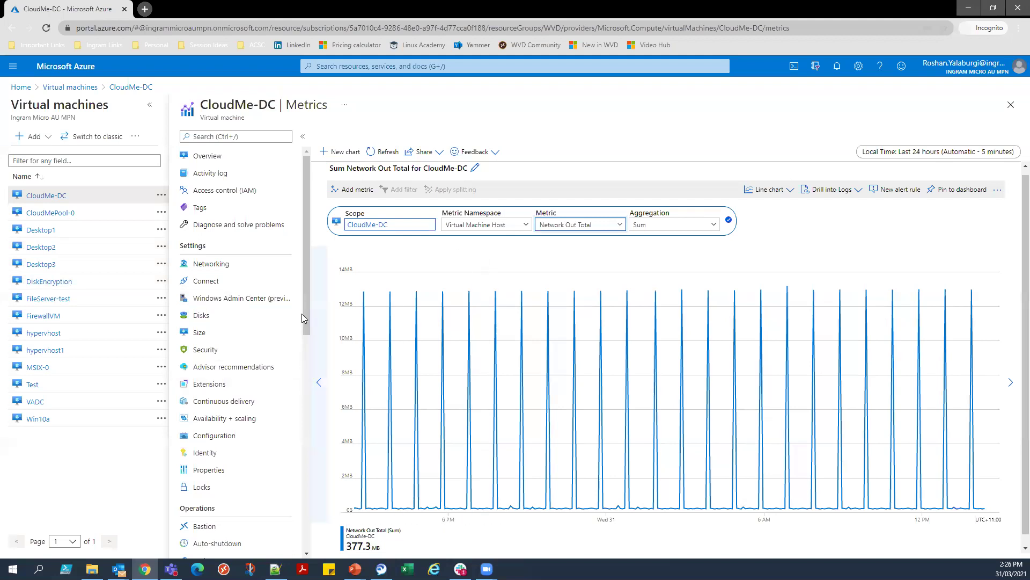
Check the extensions installed on CloudMe-DC and return to the key metrics in its overview.
left_click(243, 384)
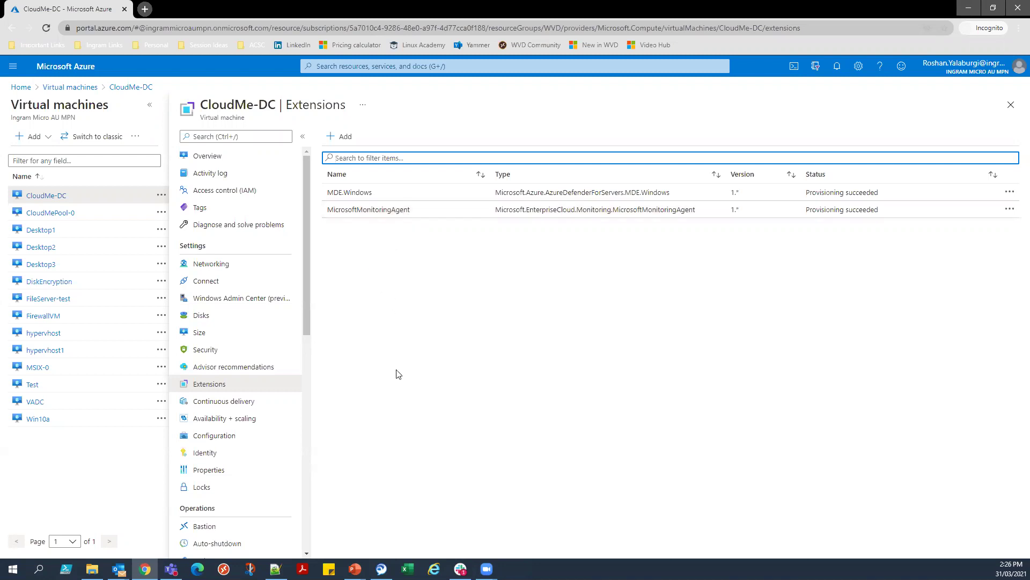
left_click(212, 156)
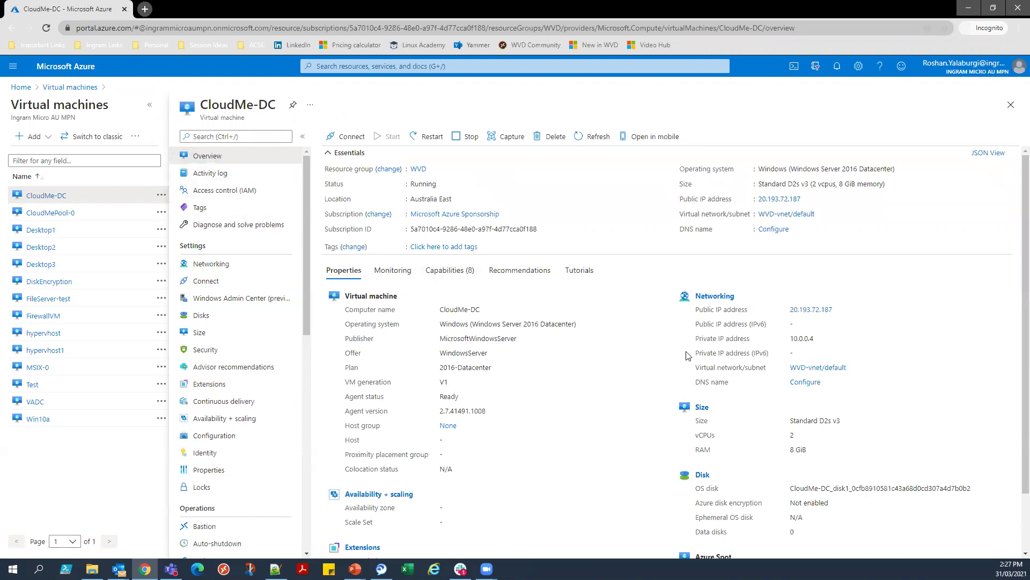
left_click(392, 270)
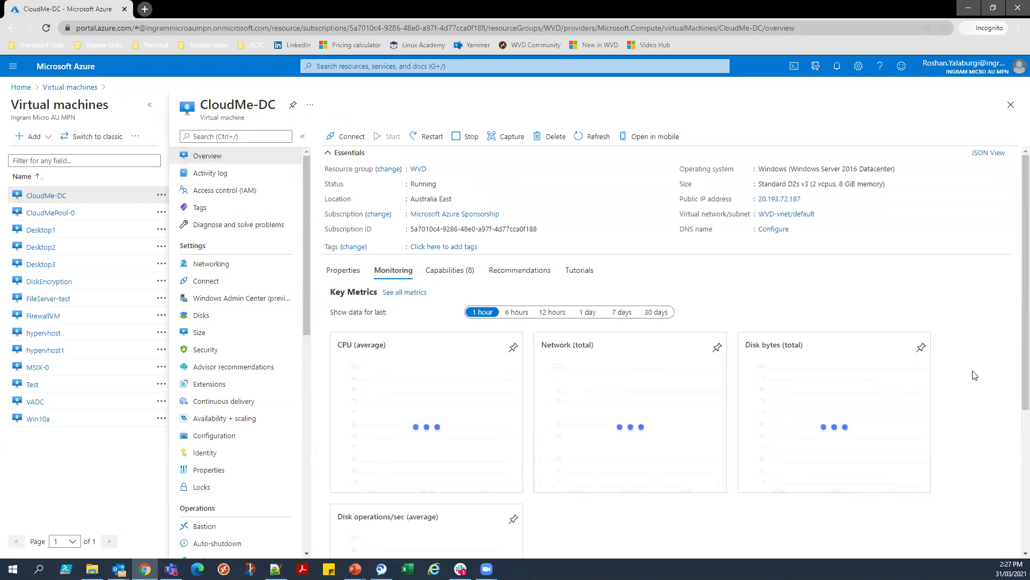
scroll(975, 375, "down", 2)
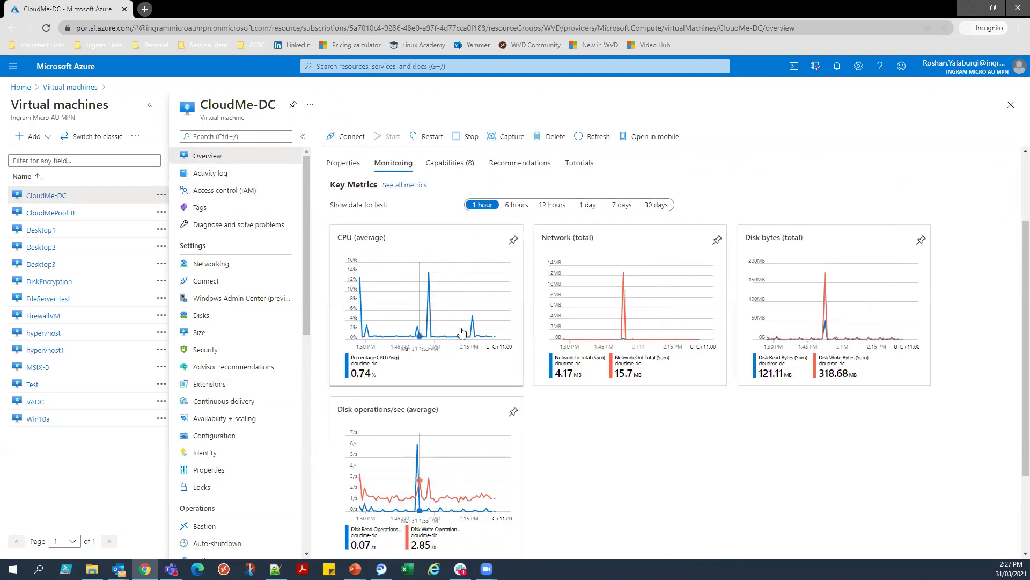
Find the Monitor service by searching for "moni" and open its Metrics scope selection.
left_click(444, 65)
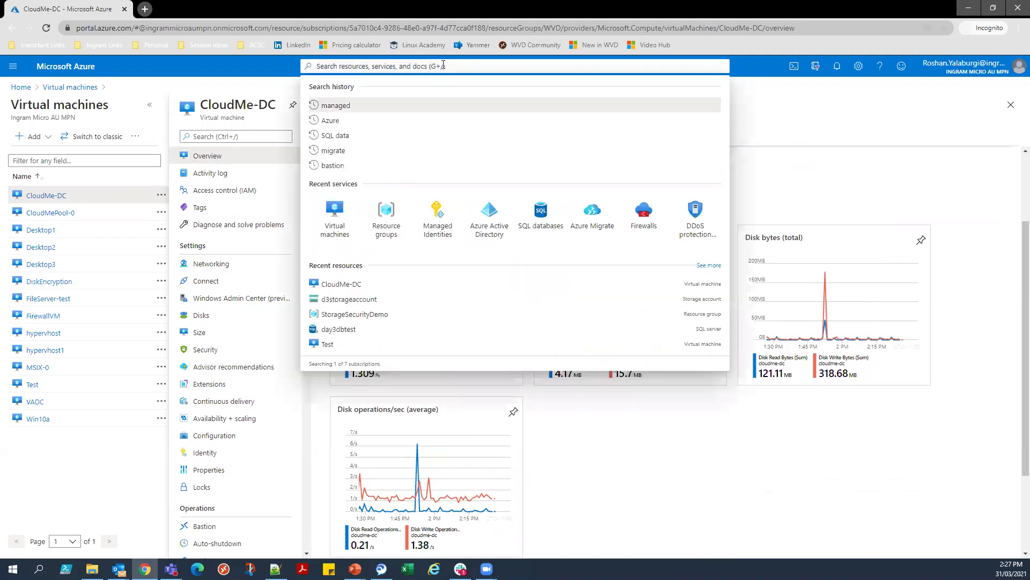
type("moni")
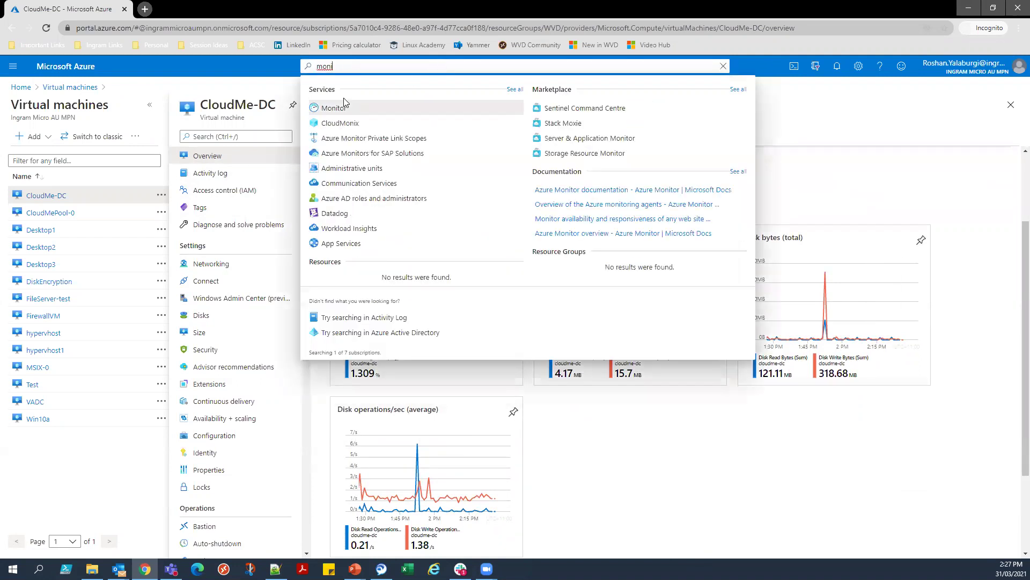
left_click(336, 108)
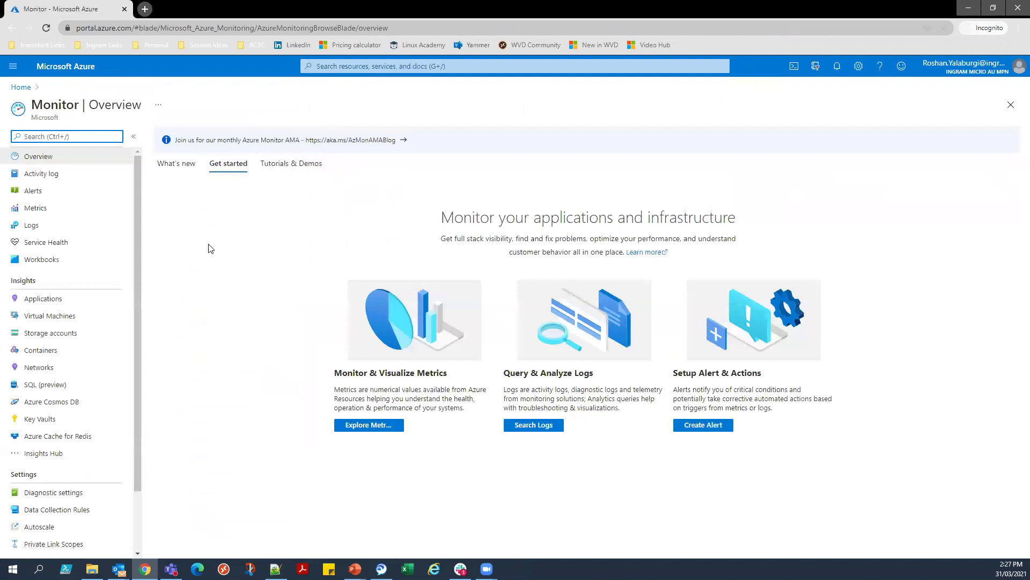
left_click(73, 217)
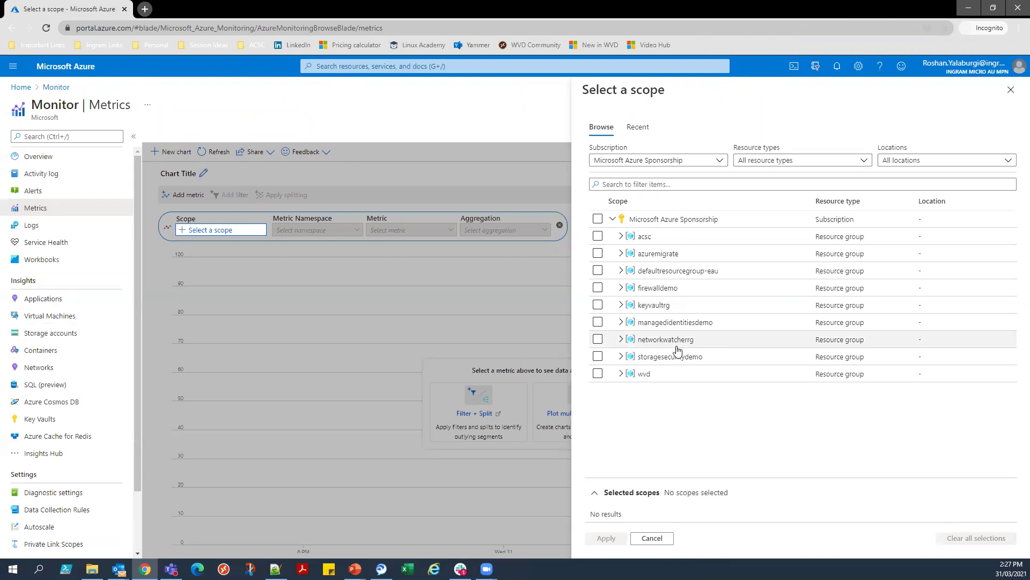
Review the virtual machines not monitored by Insights, expanding the azuremigrate and firewalldemo resource groups to read their monitor coverage.
left_click(63, 316)
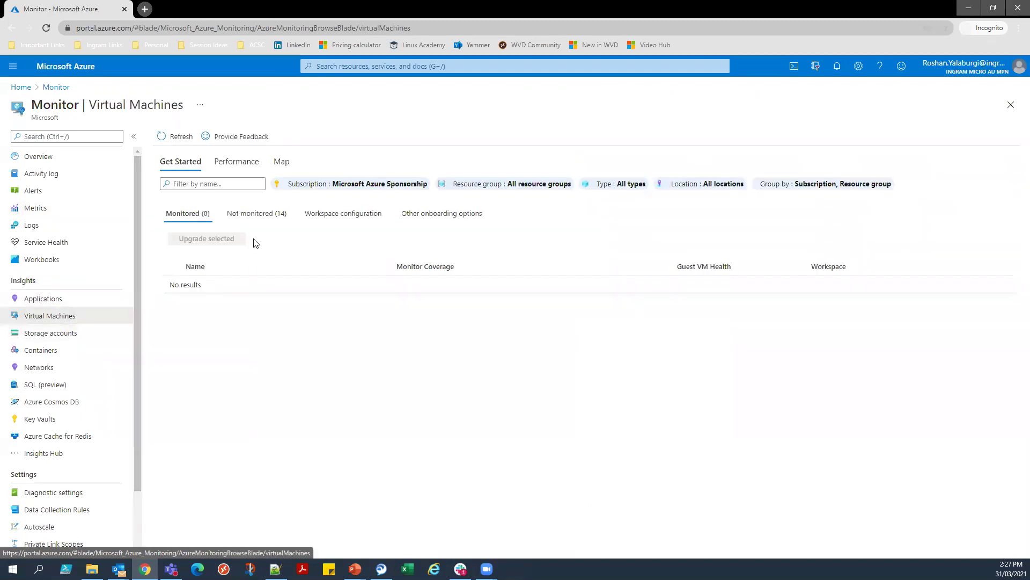
left_click(257, 213)
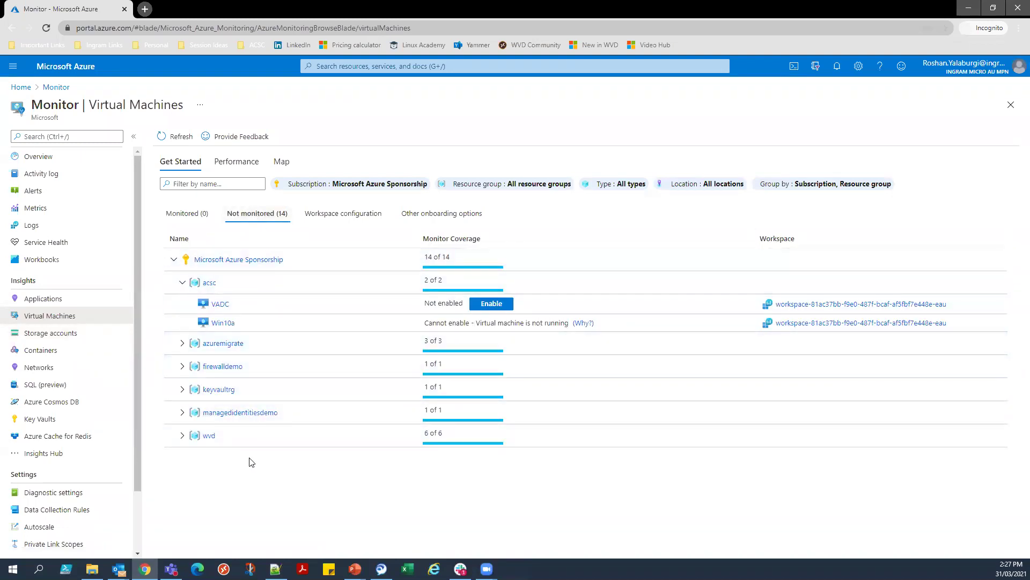
left_click(183, 344)
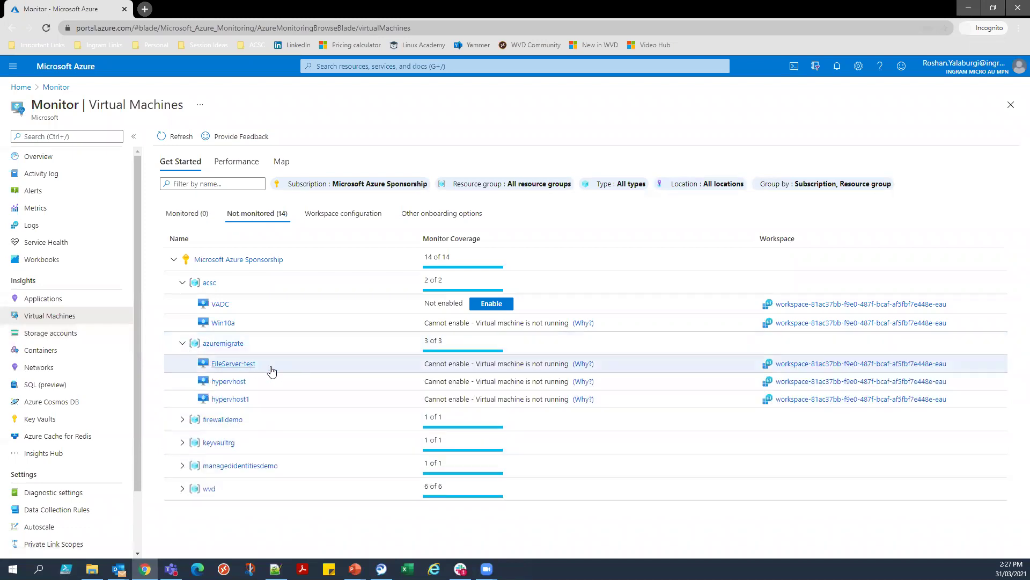
left_click(183, 419)
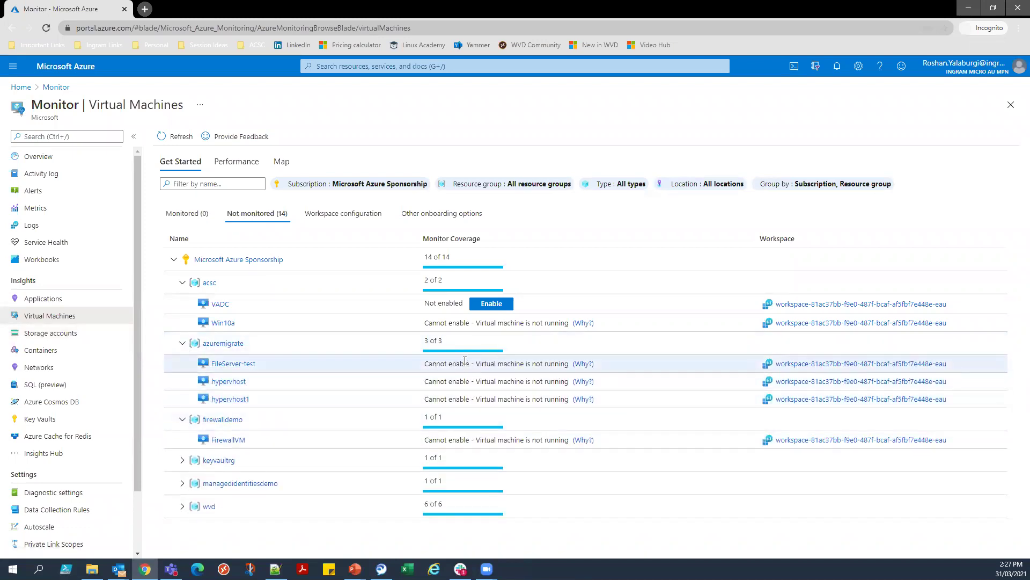
left_click_drag(470, 364, 428, 364)
left_click_drag(494, 363, 554, 363)
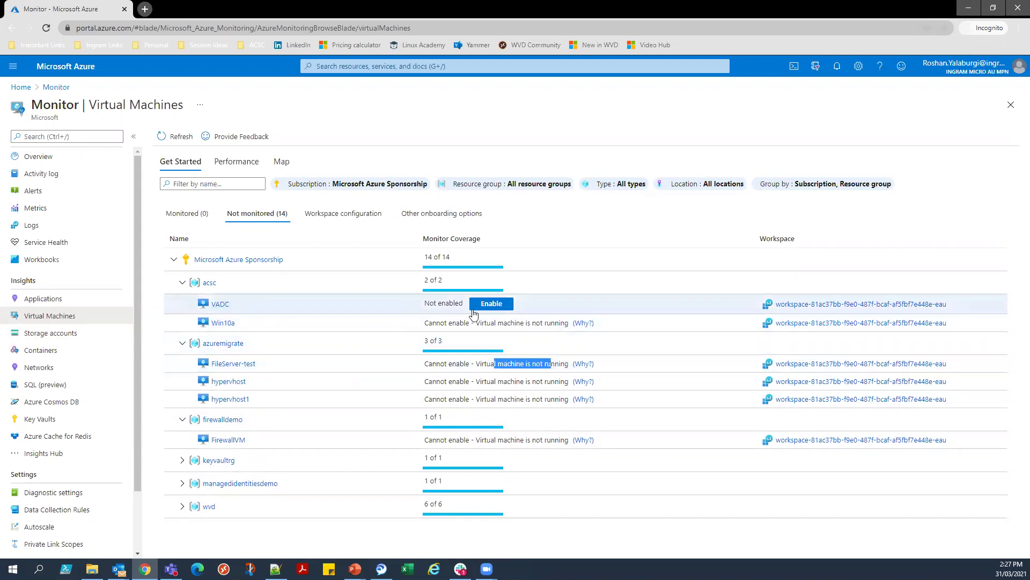
Enable Azure Monitor Insights for the VADC virtual machine and close the onboarding pane.
left_click(511, 311)
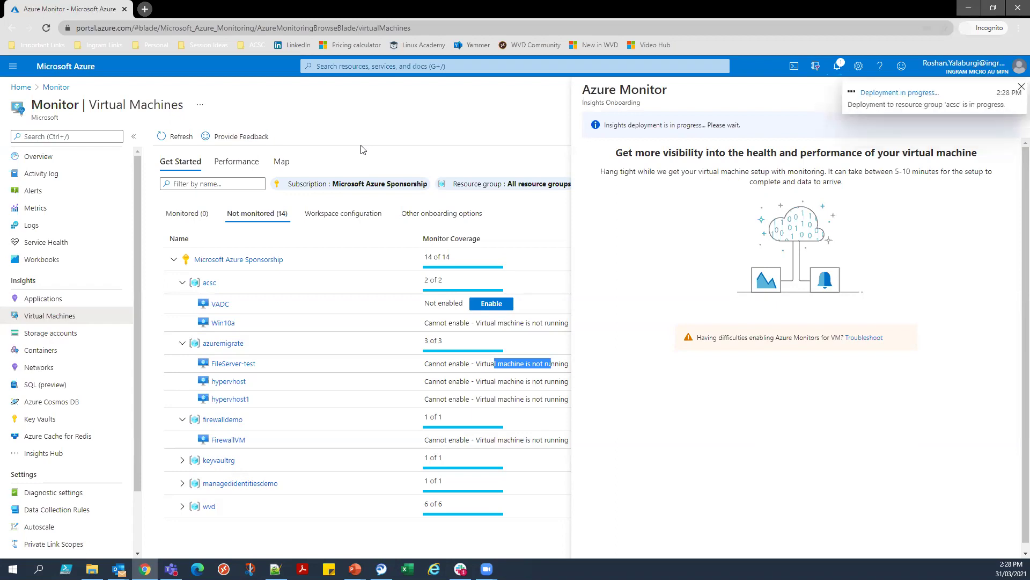
left_click(1021, 87)
left_click(1017, 94)
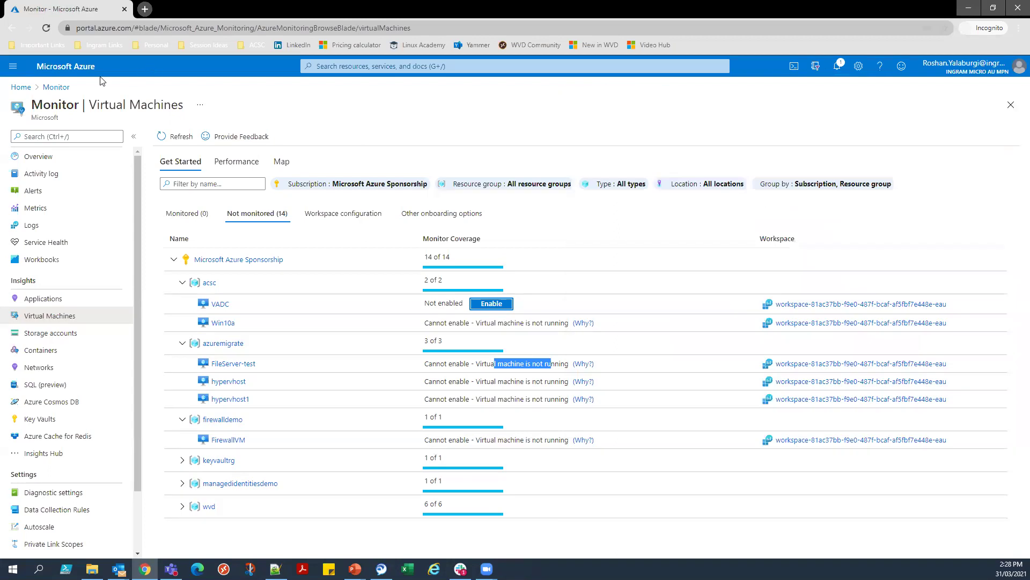
Open Windows Virtual Desktop from the portal home and show Insights for the CloudMePool host pool.
left_click(26, 88)
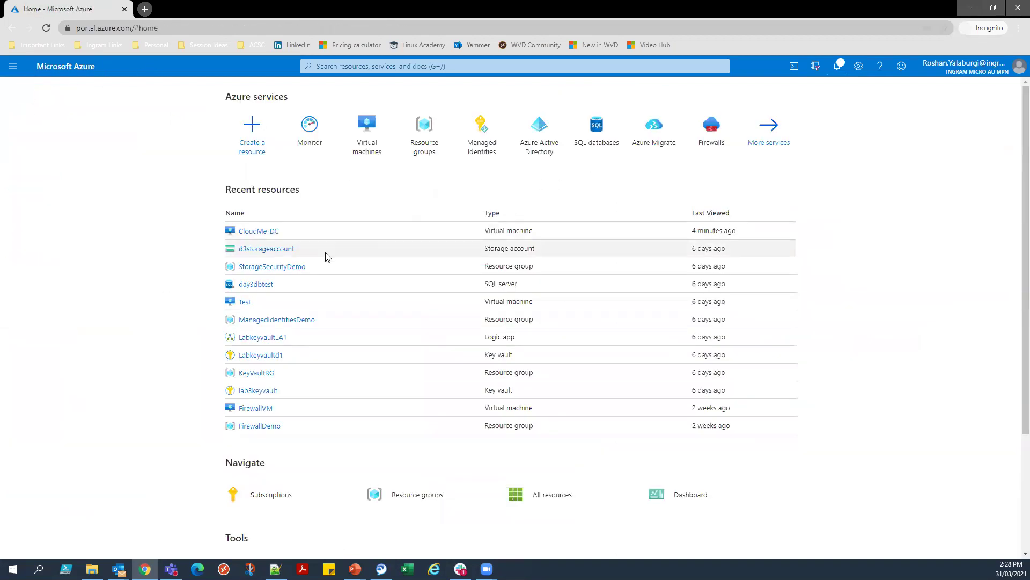
left_click(406, 64)
type("Win")
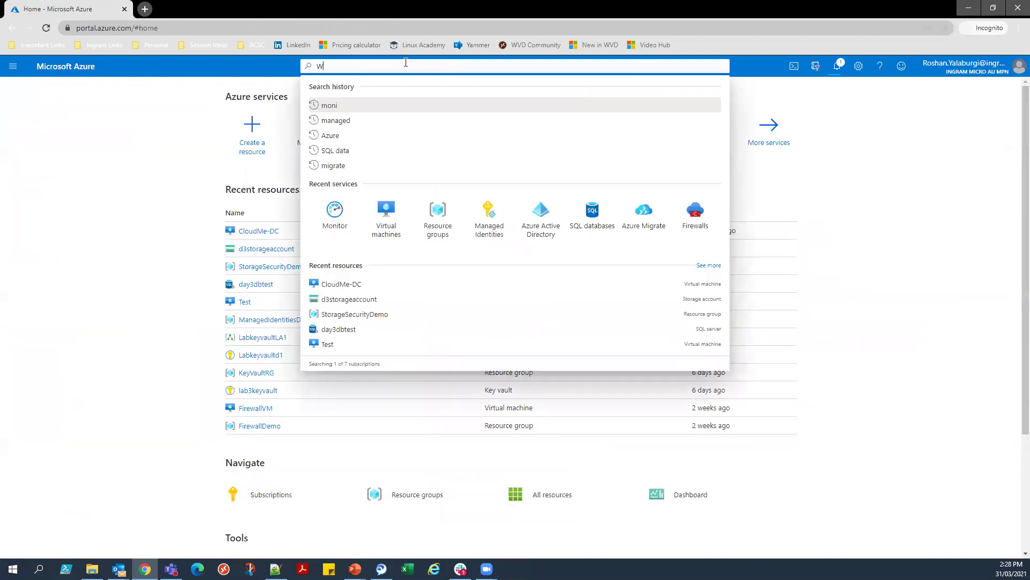
left_click(403, 123)
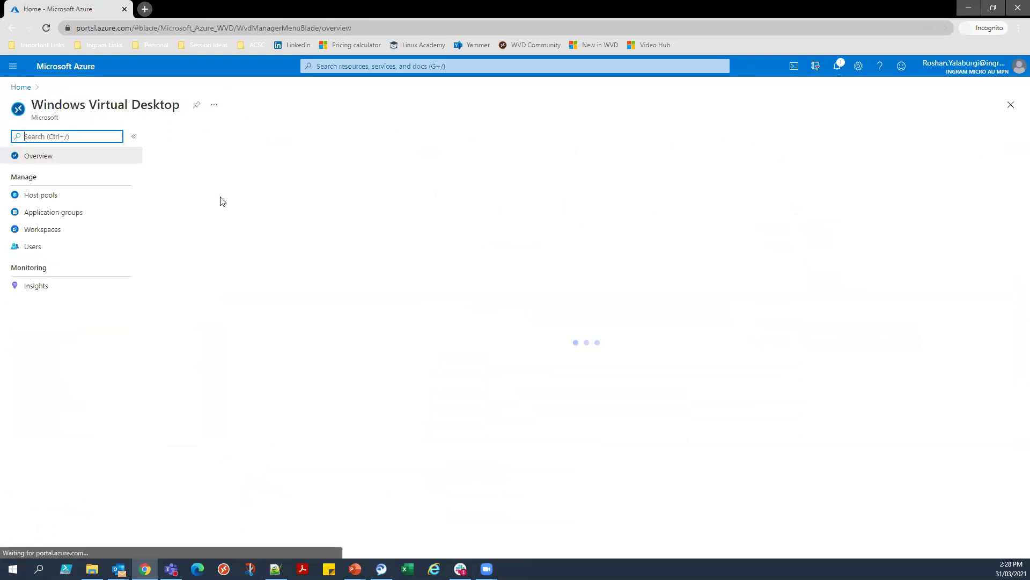
left_click(67, 194)
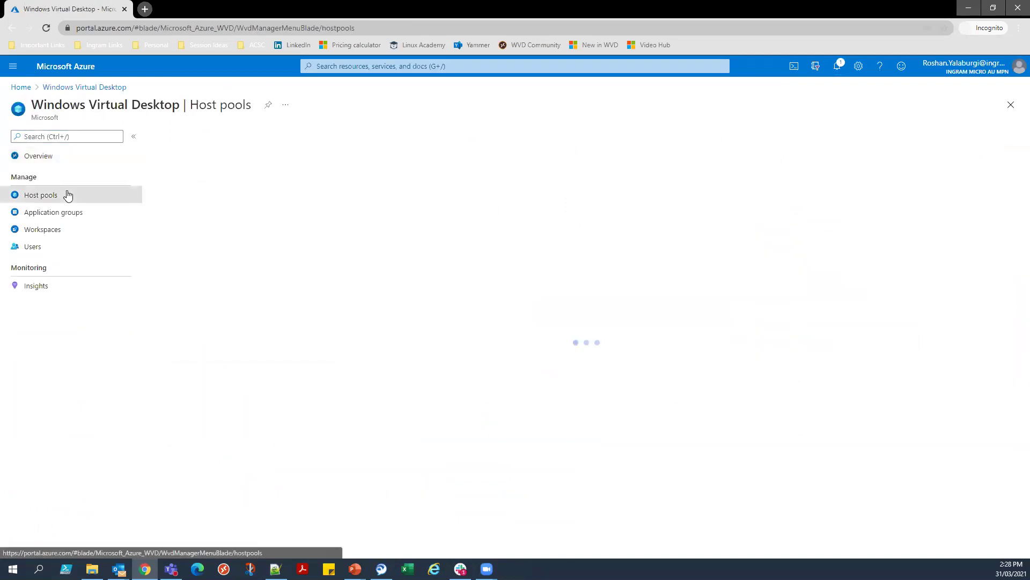
left_click(42, 288)
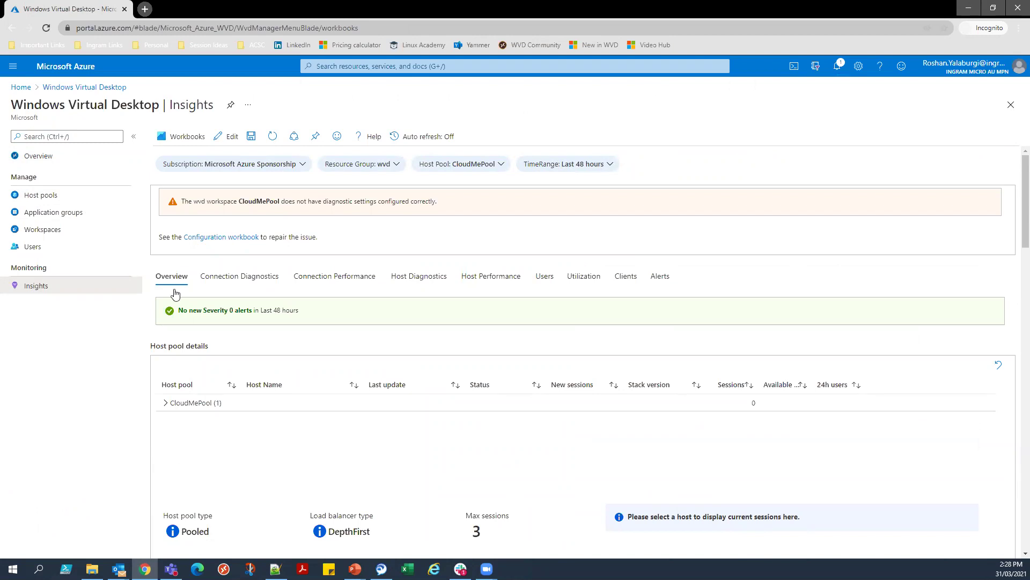
Expand CloudMePool in the host pool details and examine its host status, connection diagnostics and connection performance.
left_click(166, 403)
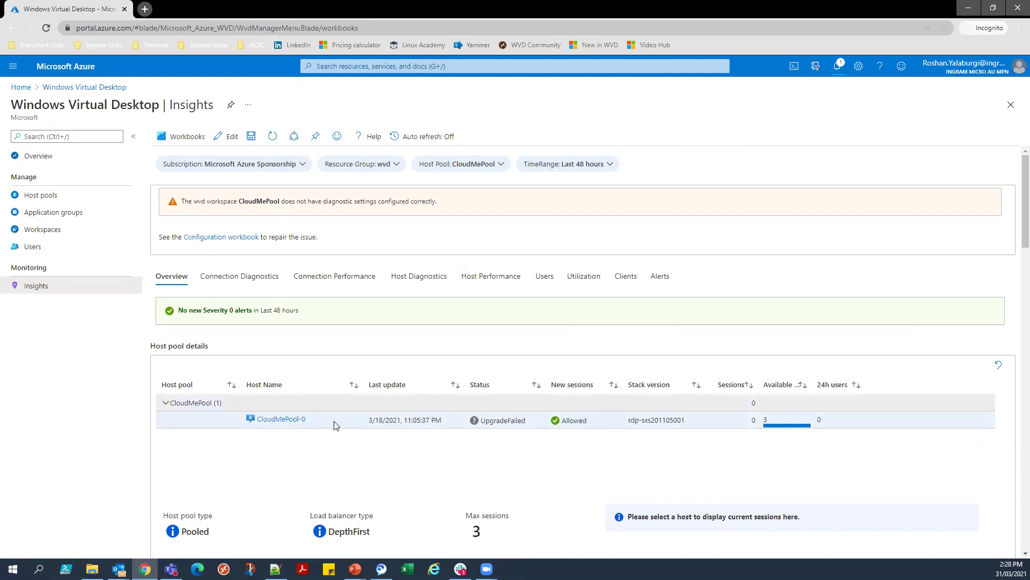
left_click(500, 414)
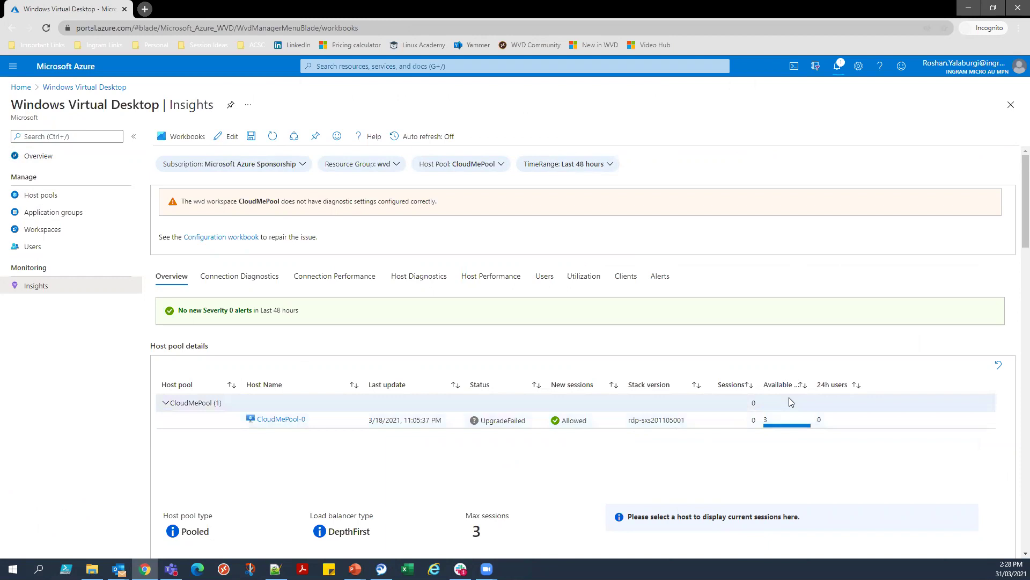
scroll(685, 425, "down", 1)
scroll(686, 425, "down", 5)
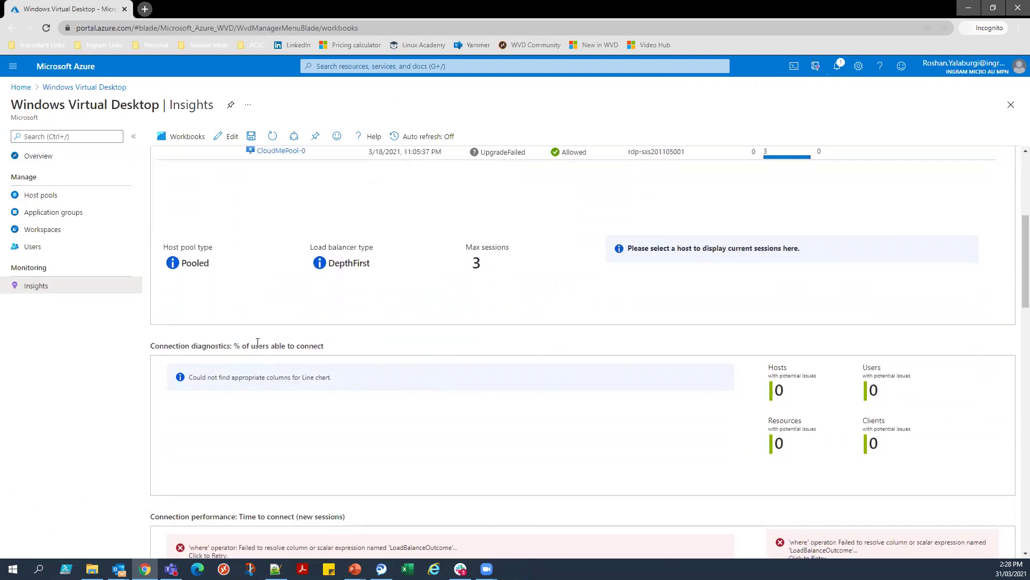
scroll(348, 351, "down", 5)
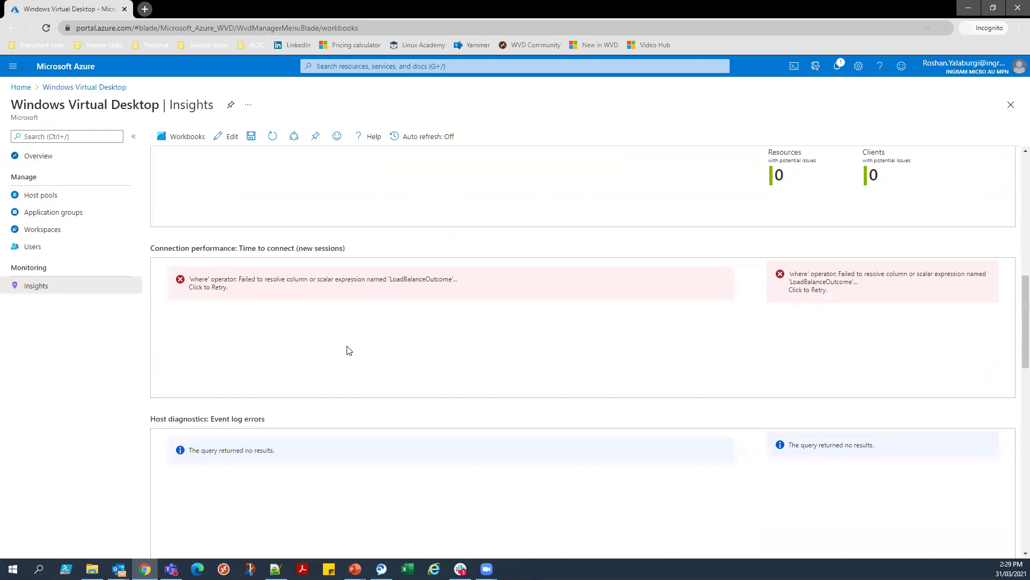
Examine the remaining CloudMePool overview sections: host event log errors, median input latency, user utilization, daily connections, connected hours and alerts.
scroll(279, 349, "down", 1)
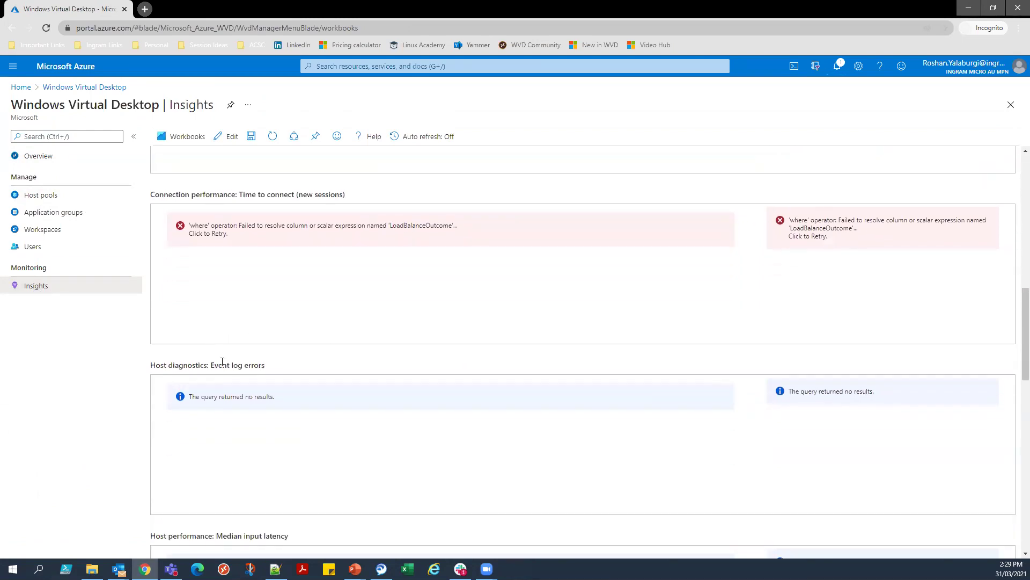
left_click_drag(241, 364, 267, 362)
left_click(267, 363)
scroll(257, 408, "down", 2)
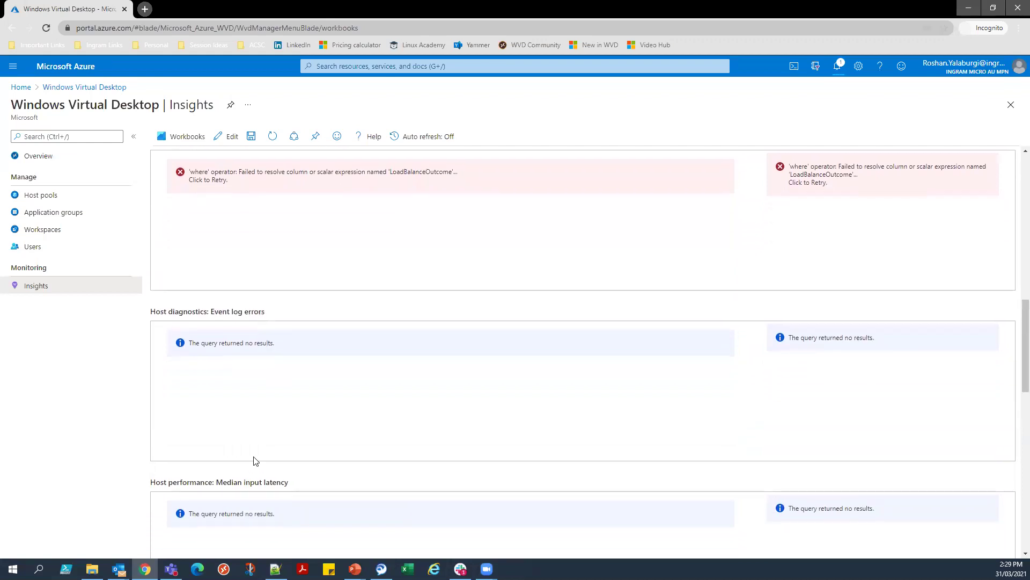
left_click_drag(247, 428, 299, 421)
left_click(274, 407)
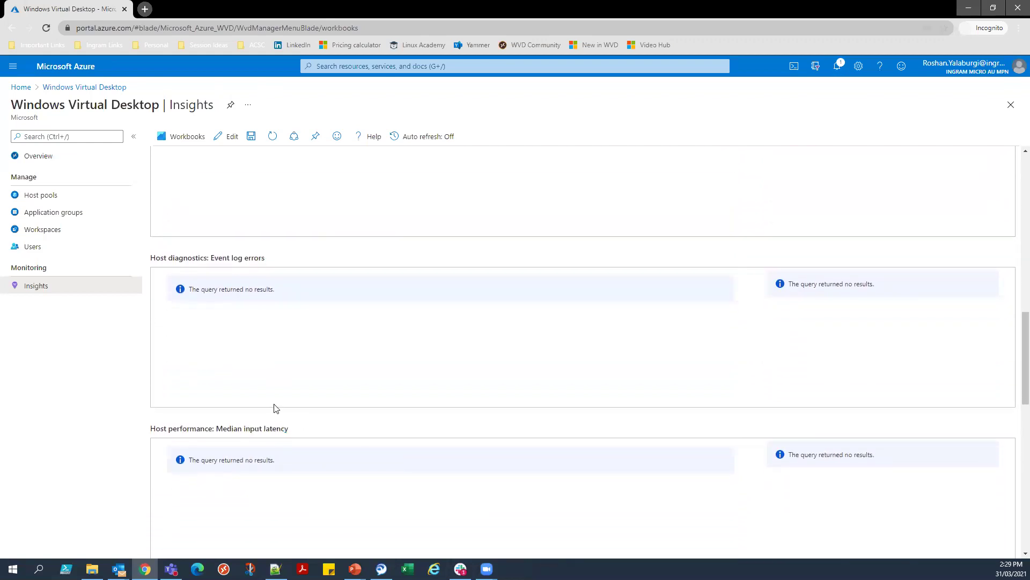
scroll(274, 408, "down", 4)
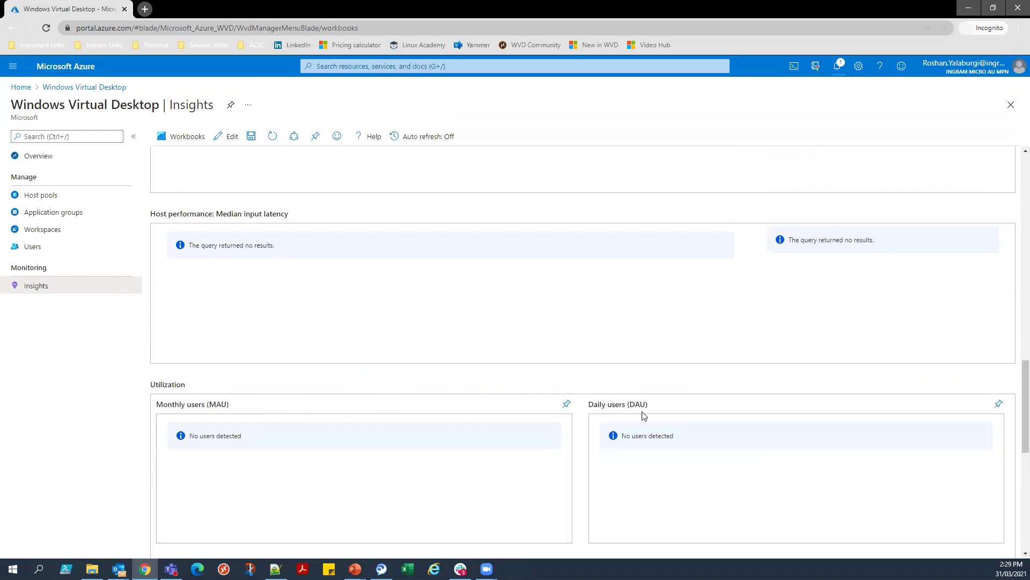
scroll(616, 407, "down", 5)
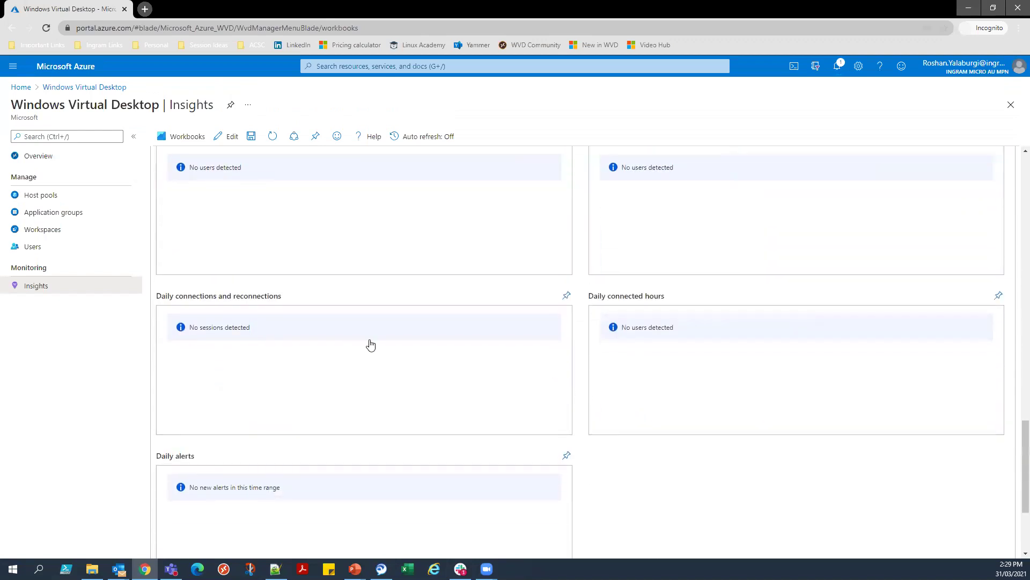
scroll(371, 345, "up", 15)
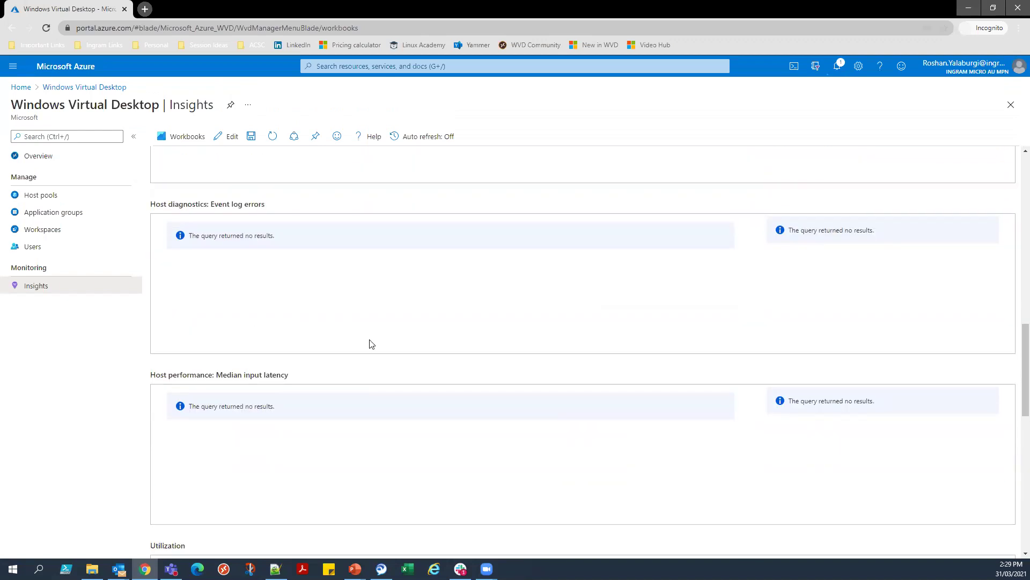
scroll(370, 344, "up", 3)
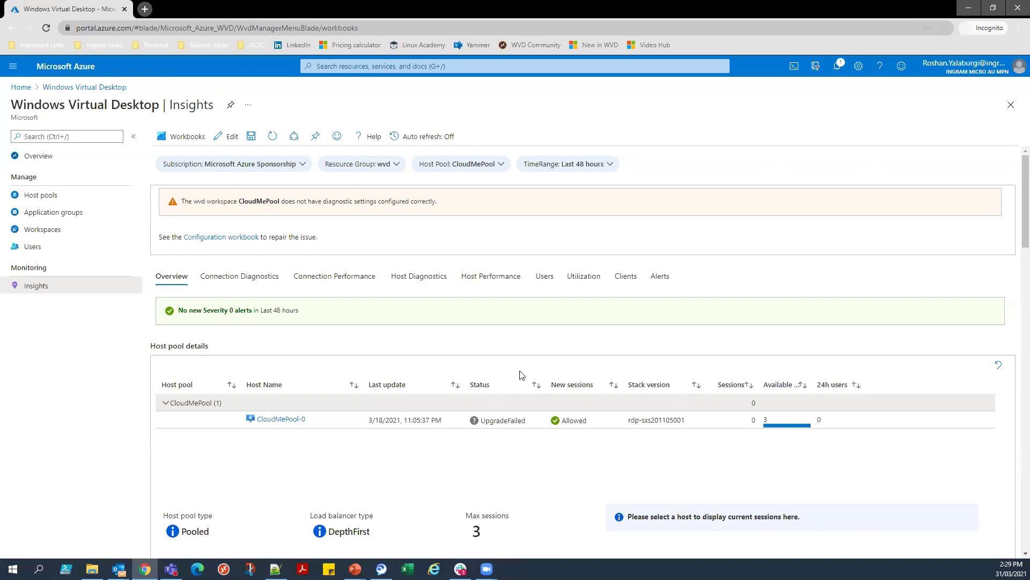
Show the Connection Performance insights for CloudMePool and review the time to connect for new sessions.
left_click(360, 283)
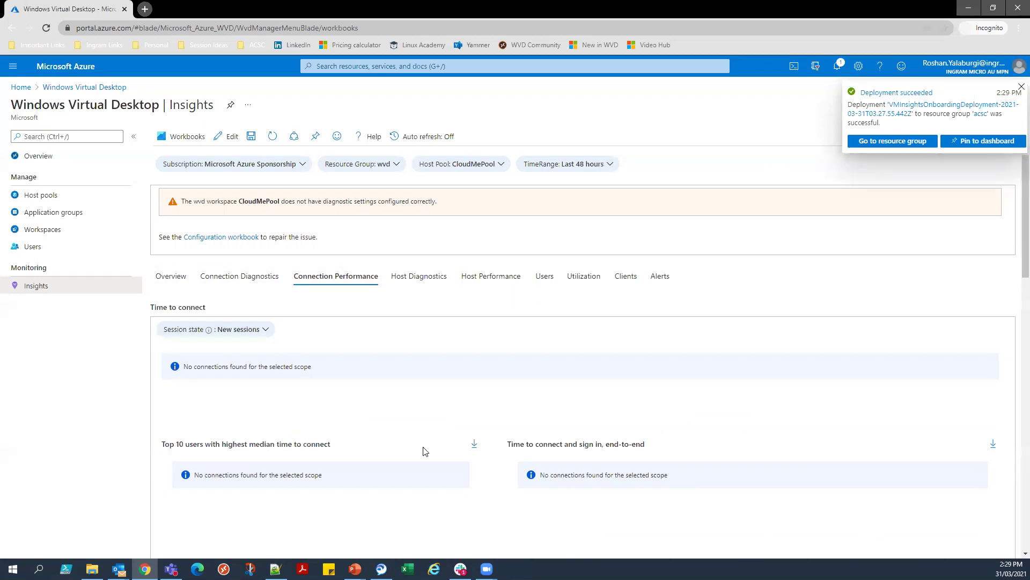
scroll(405, 405, "down", 2)
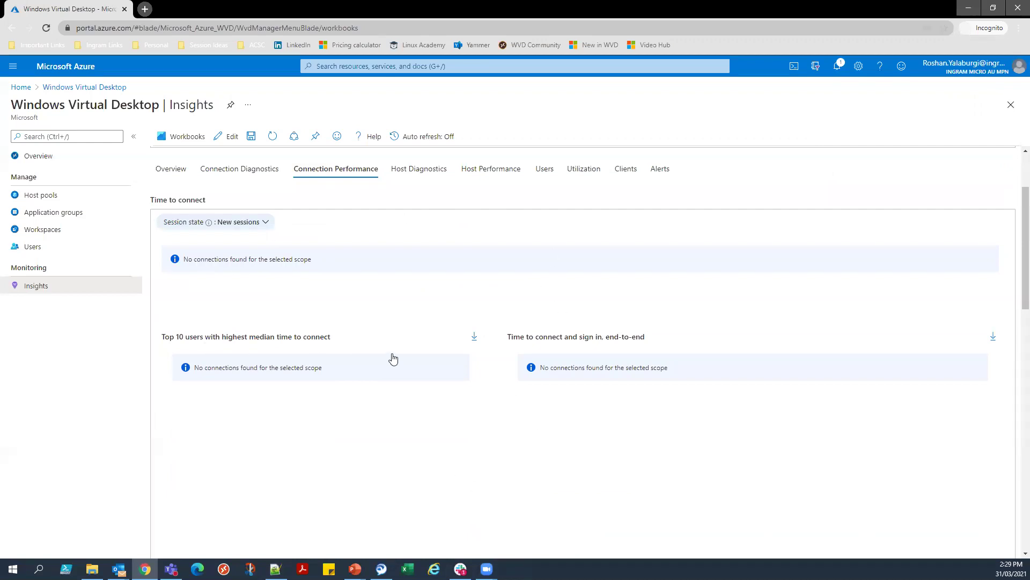
Show the public templates in the Insights workbook gallery, and switch to the presentation slides.
left_click(191, 137)
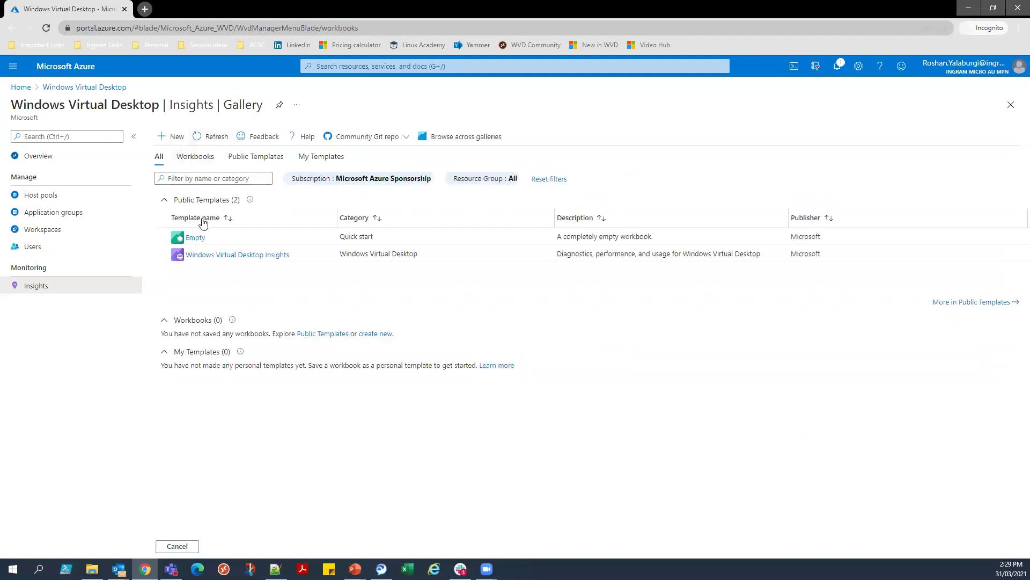
left_click(250, 158)
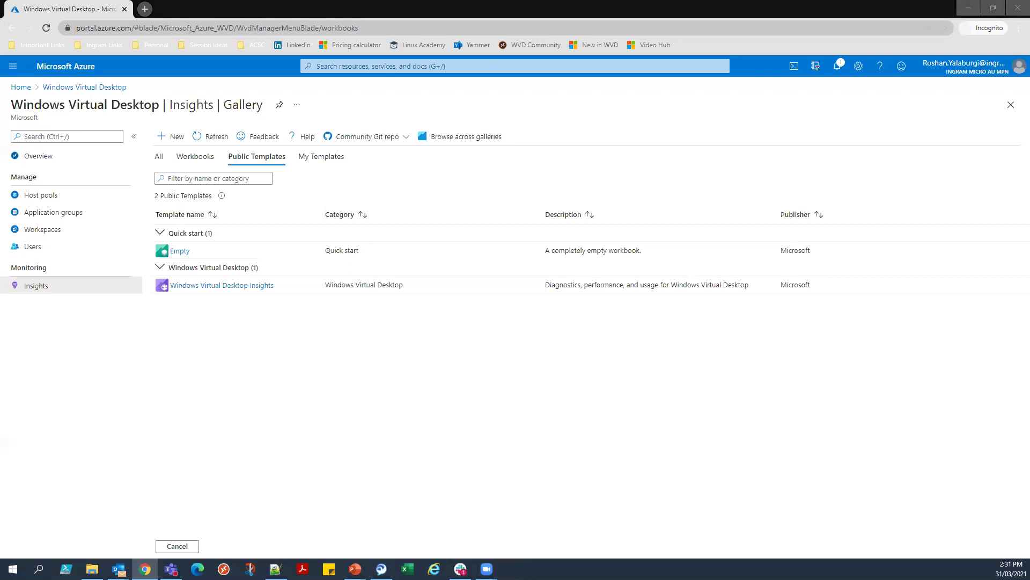
key("alt+Tab")
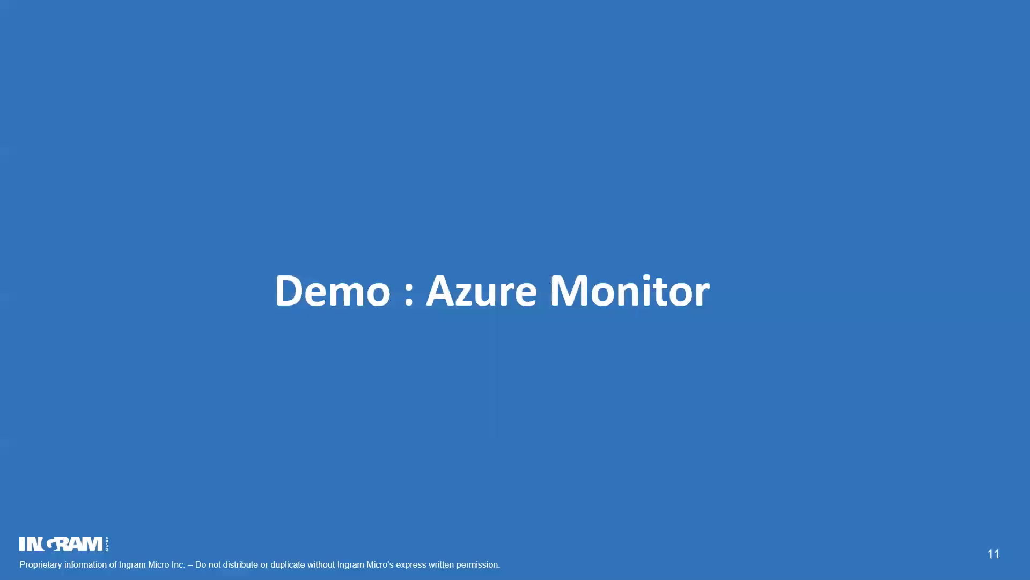